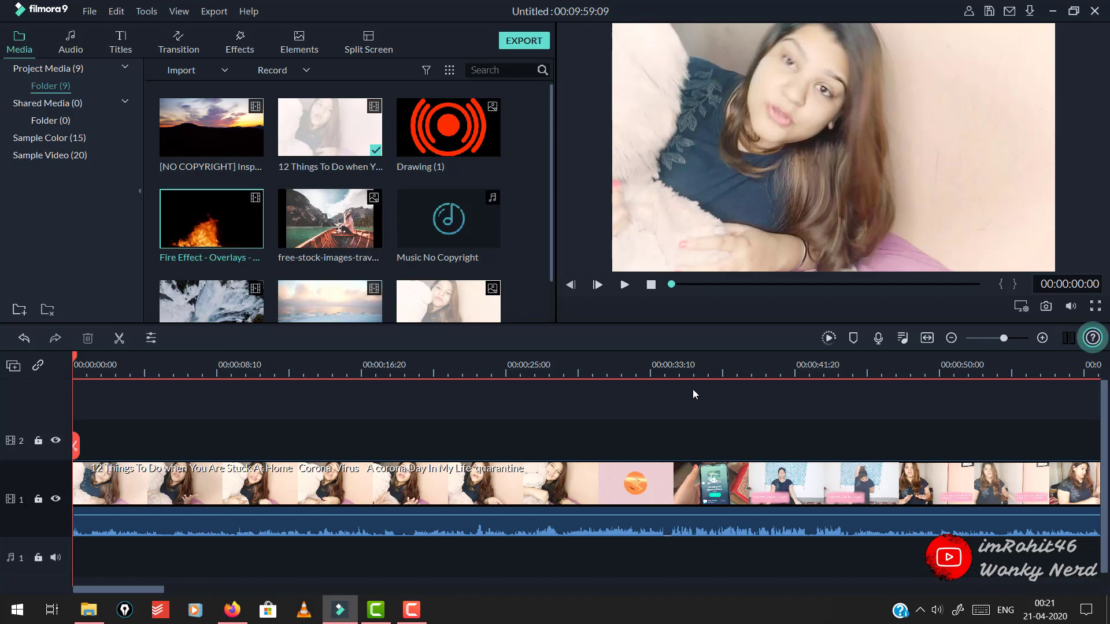
- Preview the Fire Effect - Overlays clip from the project media, pausing after a few seconds
{"action": "mouse_move", "coordinate": [169, 241]}
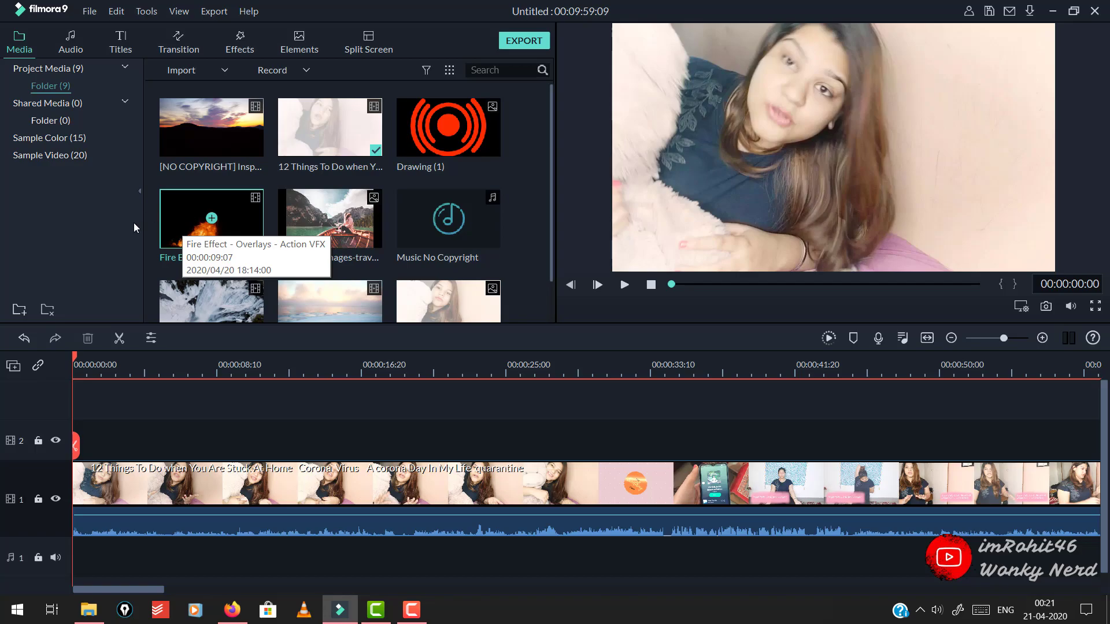
{"action": "double_click", "coordinate": [185, 227]}
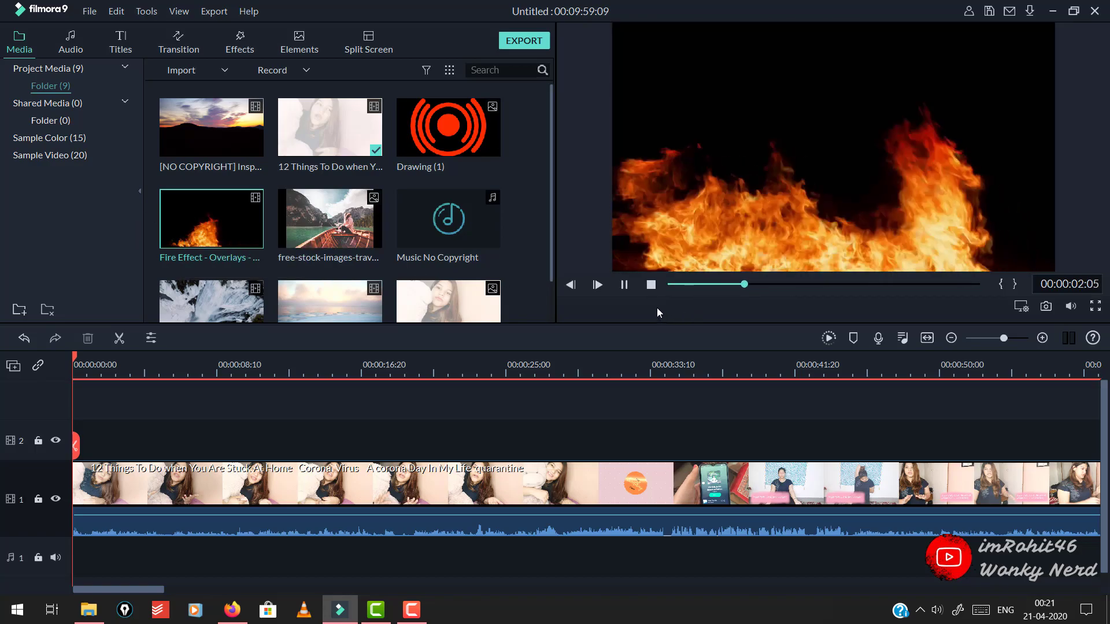
{"action": "left_click", "coordinate": [624, 284]}
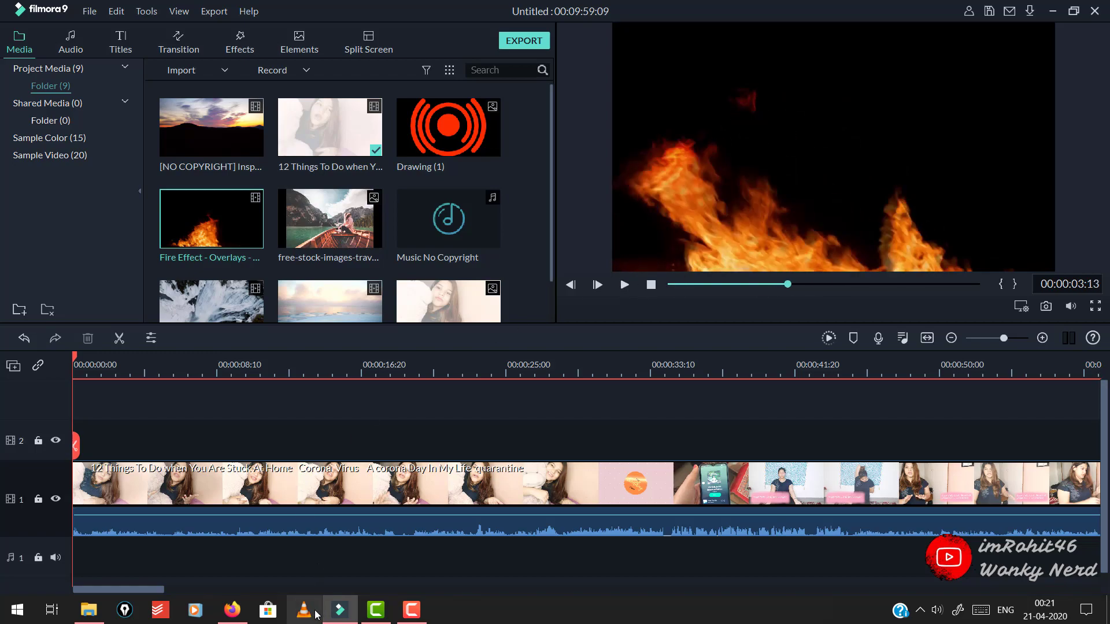
- Switch to Firefox and look through the YouTube results for "fire effect down" to locate Fire Effect - Overlays - Action VFX
{"action": "left_click", "coordinate": [236, 620]}
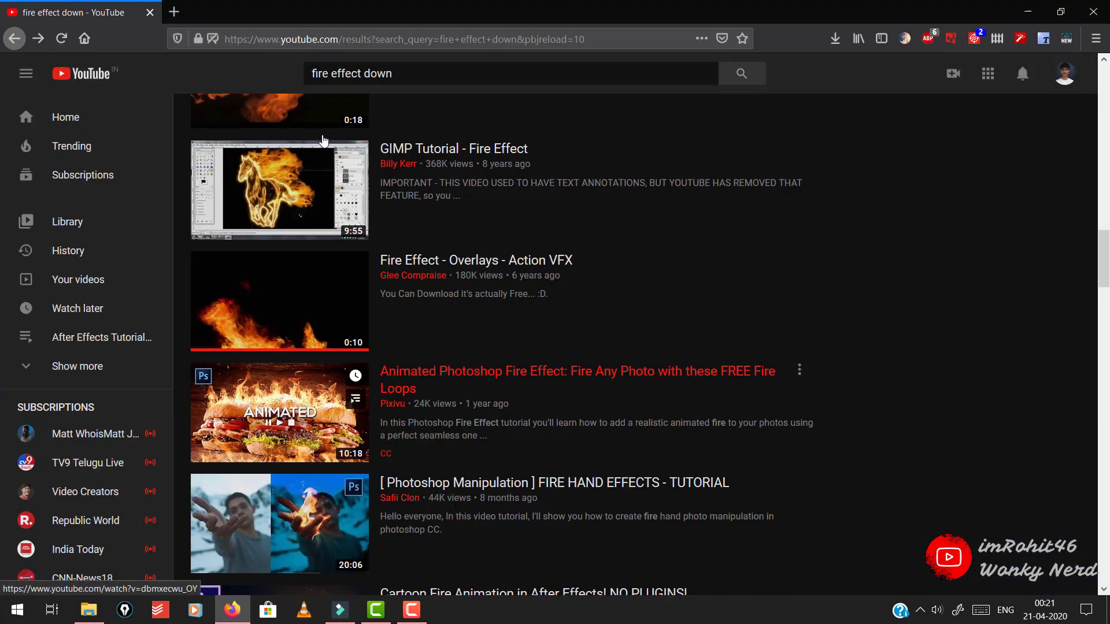
{"action": "left_click", "coordinate": [413, 81]}
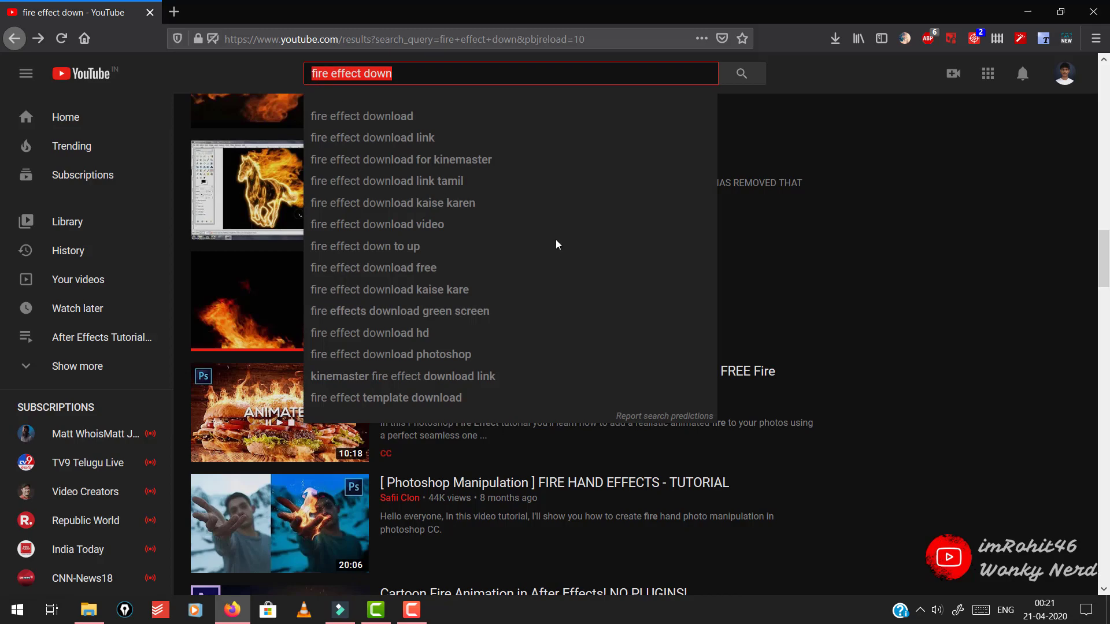
{"action": "left_click", "coordinate": [941, 201]}
{"action": "scroll", "coordinate": [258, 324], "scroll_direction": "up", "scroll_amount": 6}
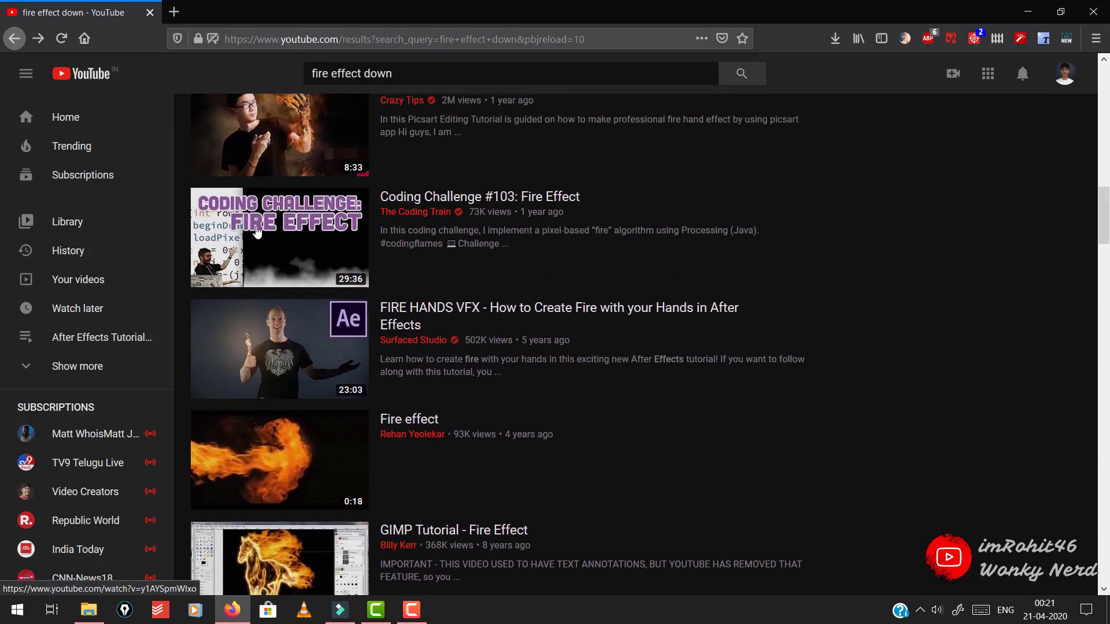
{"action": "scroll", "coordinate": [275, 229], "scroll_direction": "up", "scroll_amount": 8}
{"action": "scroll", "coordinate": [275, 230], "scroll_direction": "down", "scroll_amount": 12}
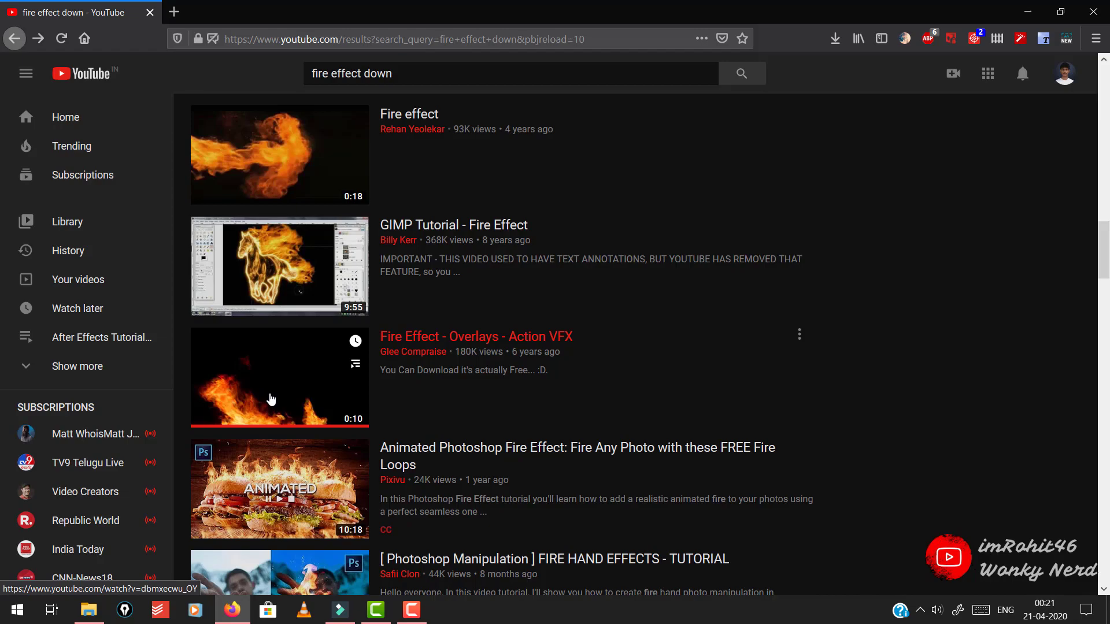
{"action": "left_click", "coordinate": [17, 610]}
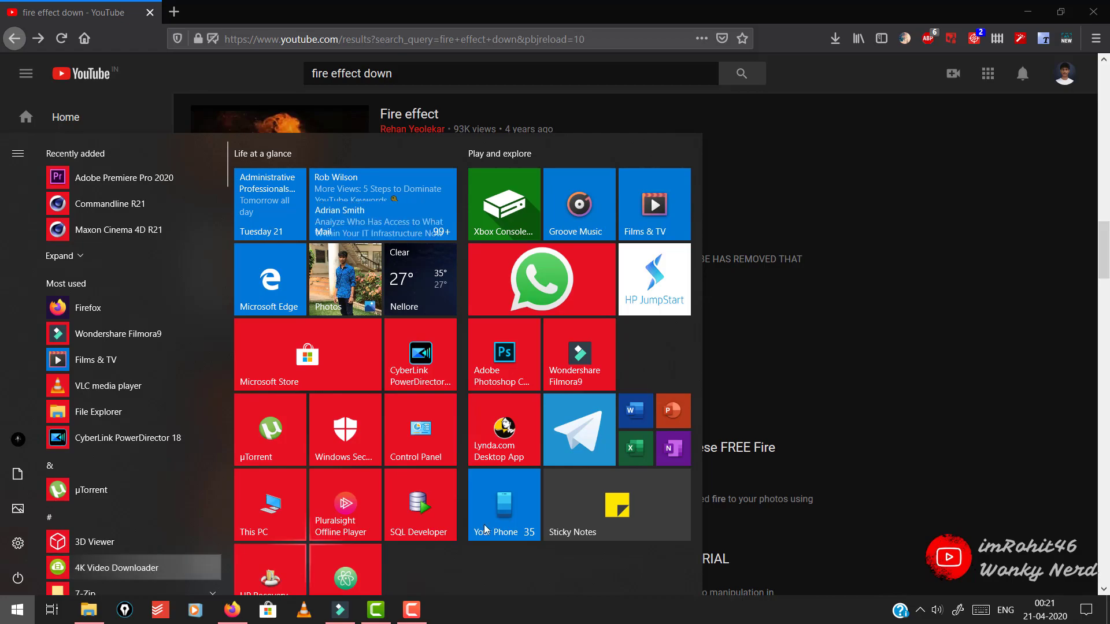
{"action": "left_click", "coordinate": [878, 308]}
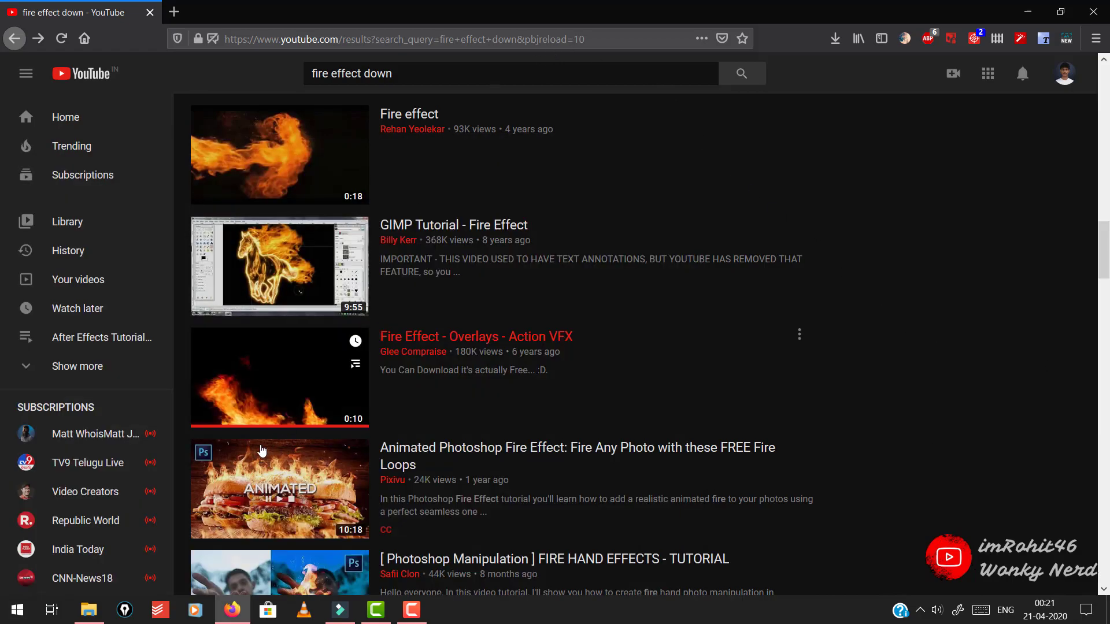
- Open the Fire Effect - Overlays - Action VFX video in a new tab, view its address, and close that tab
{"action": "right_click", "coordinate": [272, 397]}
{"action": "left_click", "coordinate": [1004, 347]}
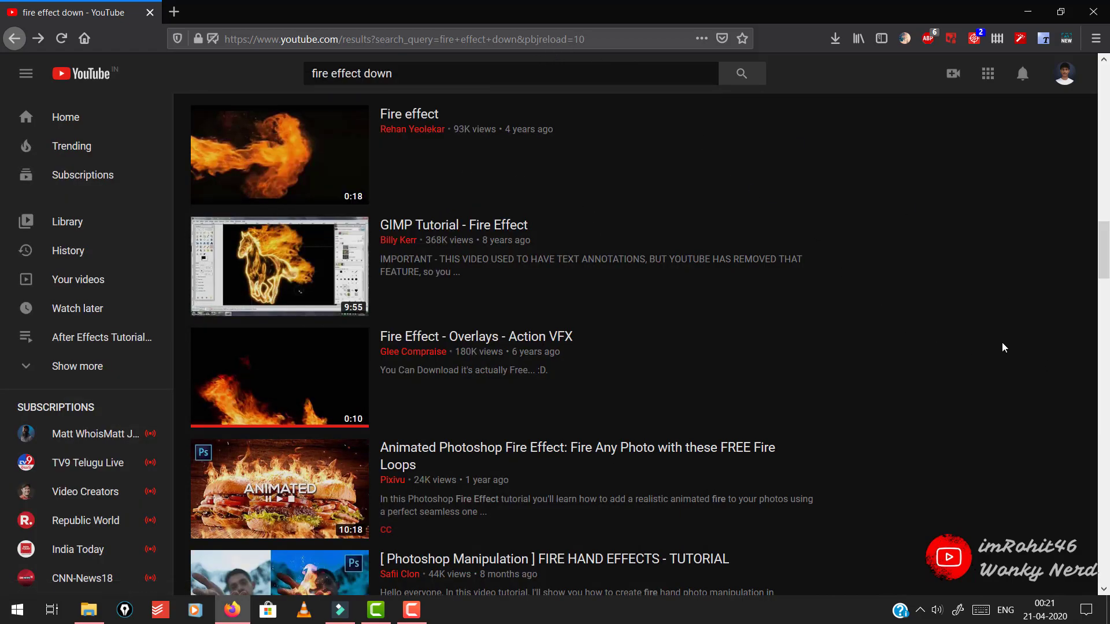
{"action": "right_click", "coordinate": [275, 370]}
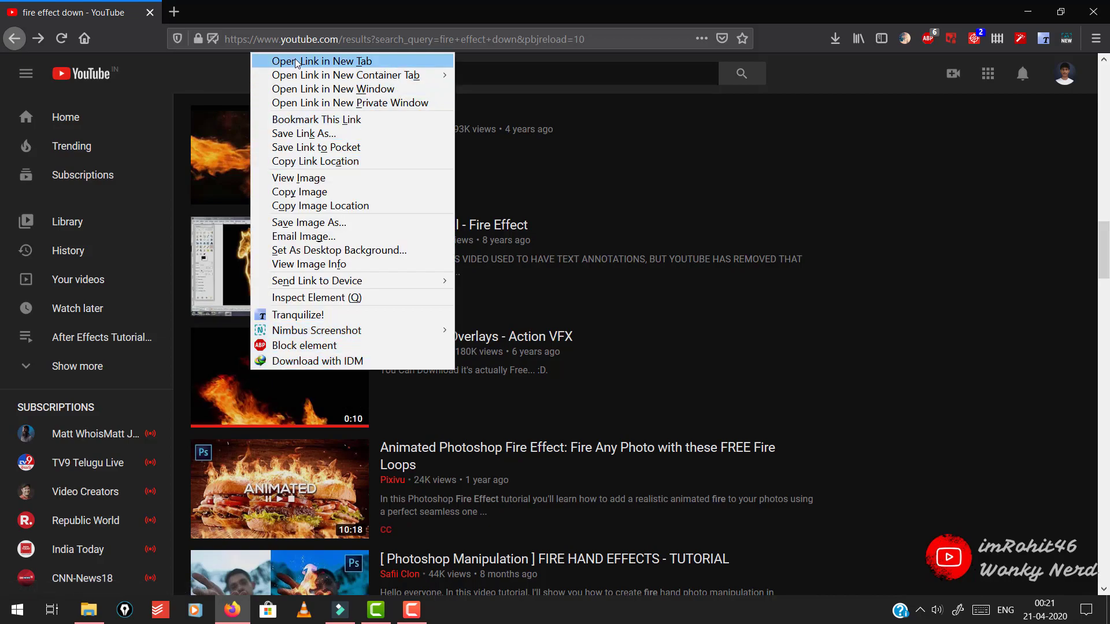
{"action": "left_click", "coordinate": [321, 61]}
{"action": "left_click", "coordinate": [252, 14]}
{"action": "left_click", "coordinate": [255, 30]}
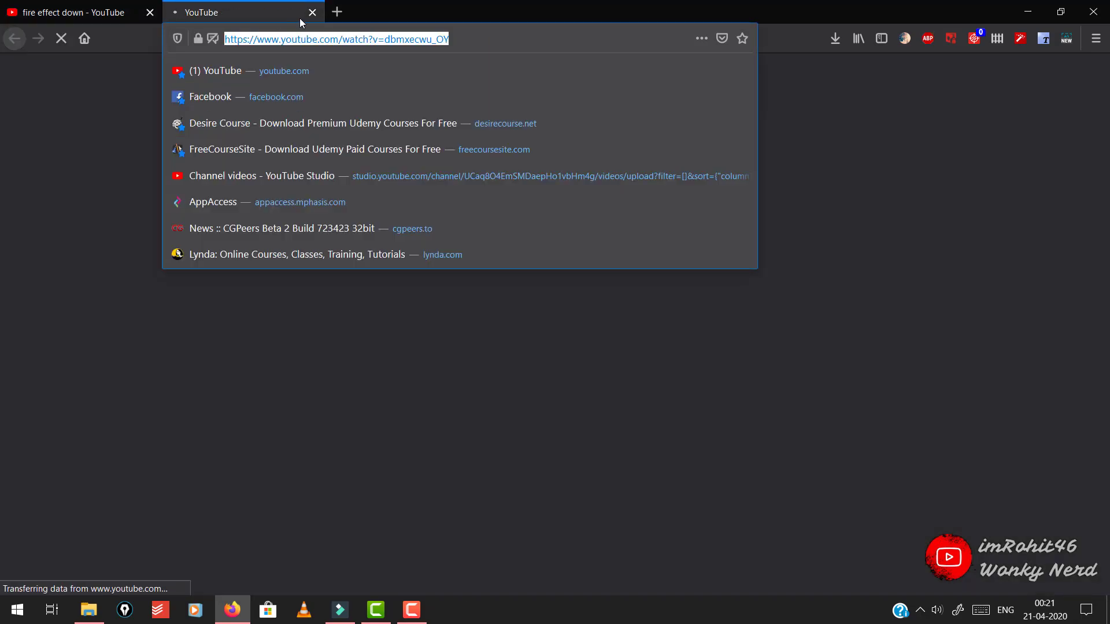
{"action": "left_click", "coordinate": [312, 13]}
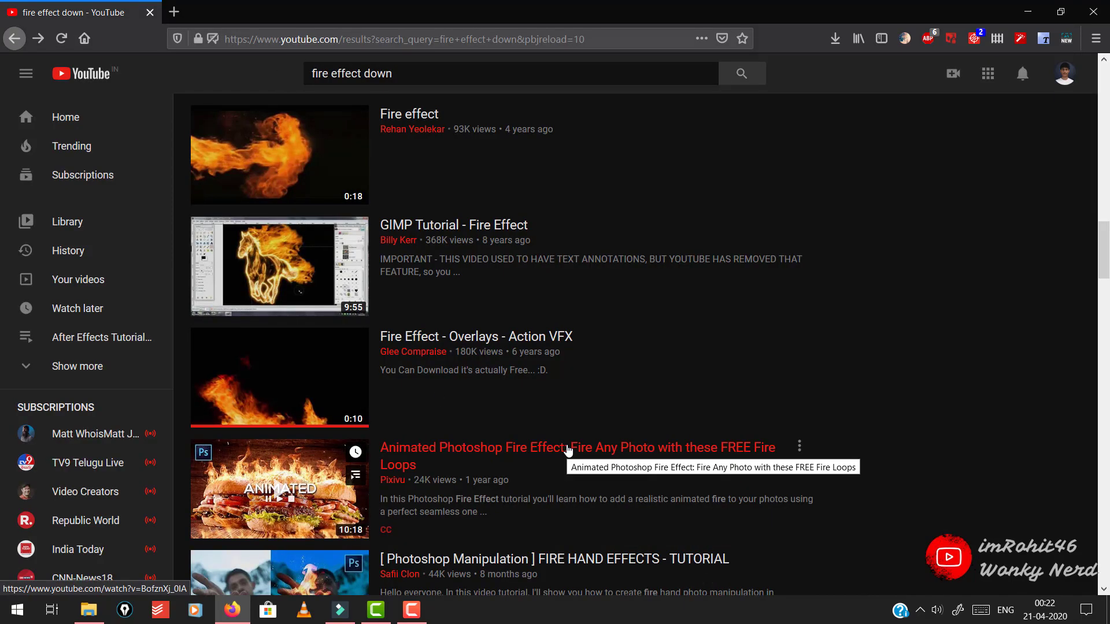
- Switch back to Filmora9 and place the Fire Effect - Overlays clip at the start of video track 2
{"action": "left_click", "coordinate": [340, 609]}
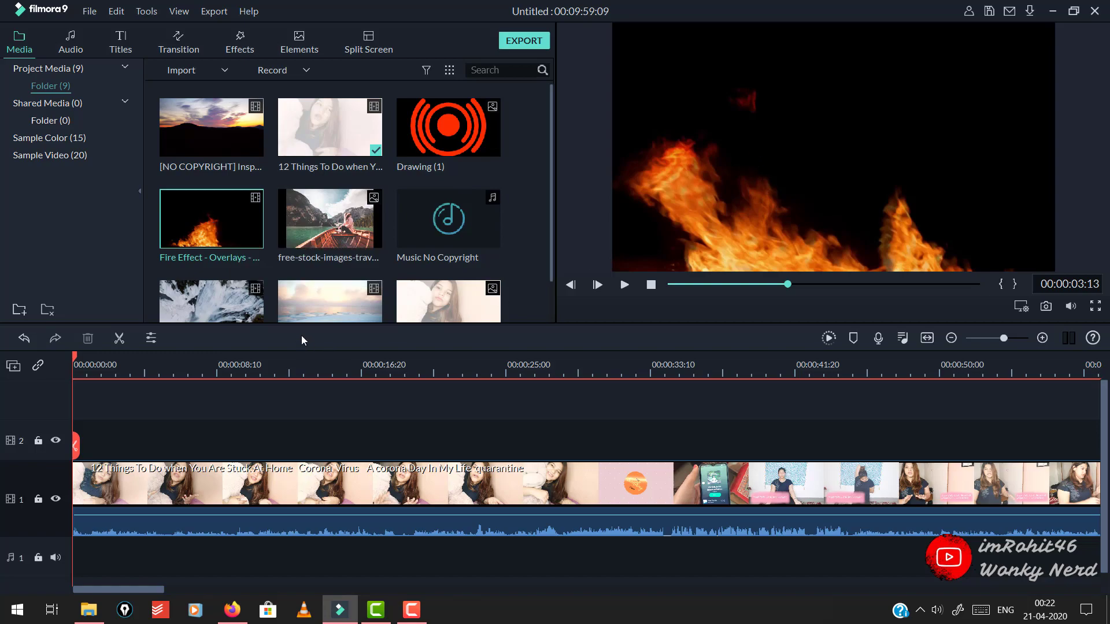
{"action": "left_click_drag", "start_coordinate": [240, 214], "coordinate": [86, 440]}
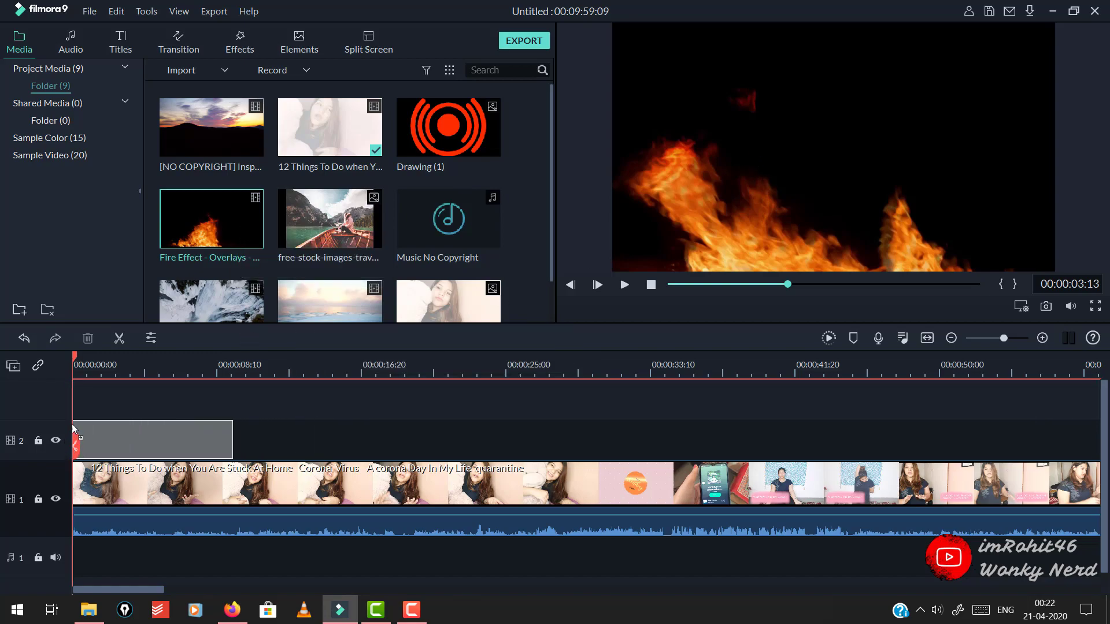
- Play the opening seconds of the timeline twice to check the fire clip over the main video, returning to the start
{"action": "left_click", "coordinate": [627, 286]}
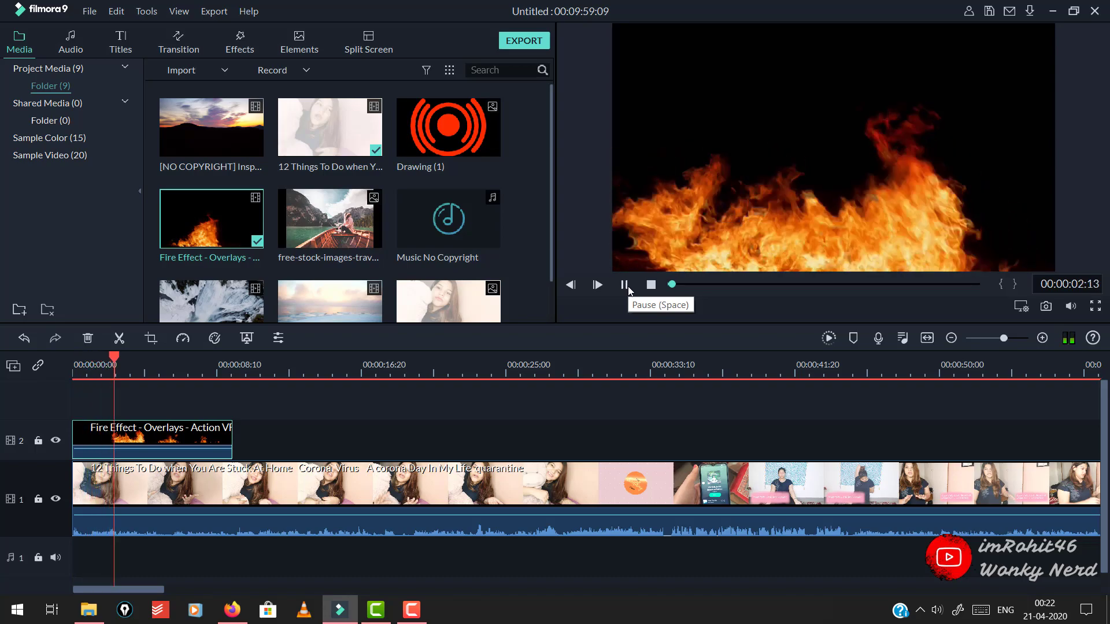
{"action": "left_click", "coordinate": [628, 286]}
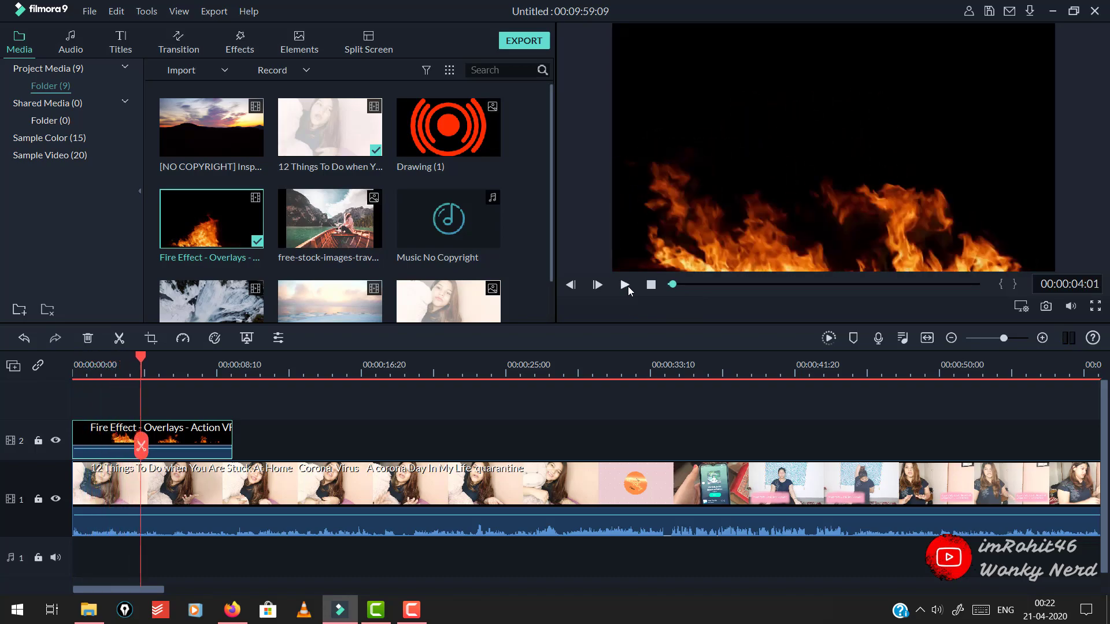
{"action": "left_click_drag", "start_coordinate": [143, 361], "coordinate": [43, 374]}
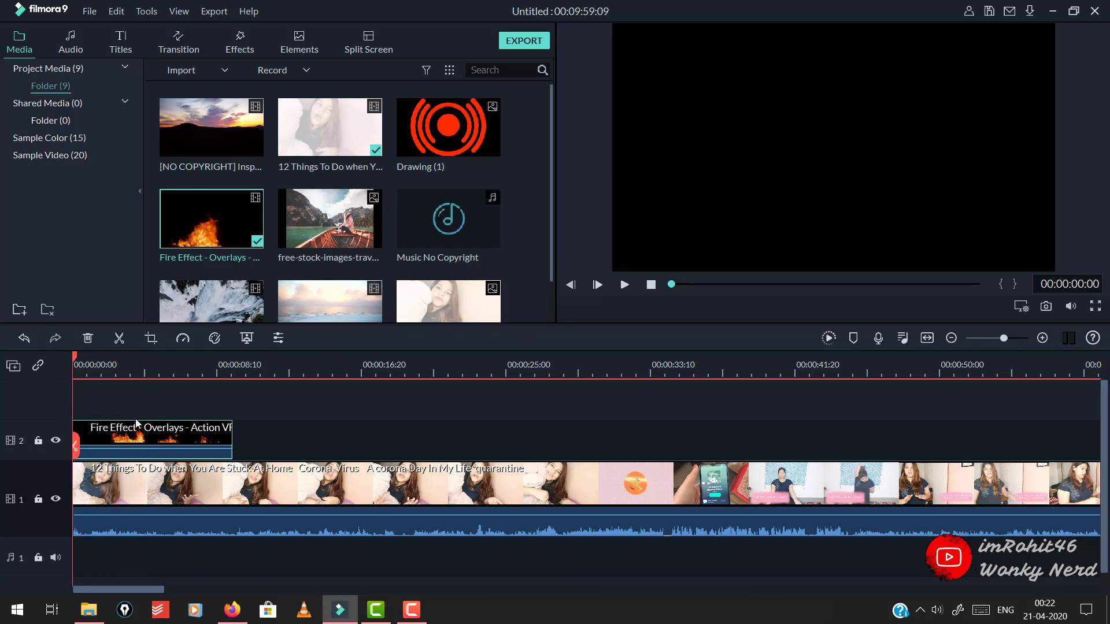
{"action": "left_click", "coordinate": [626, 287]}
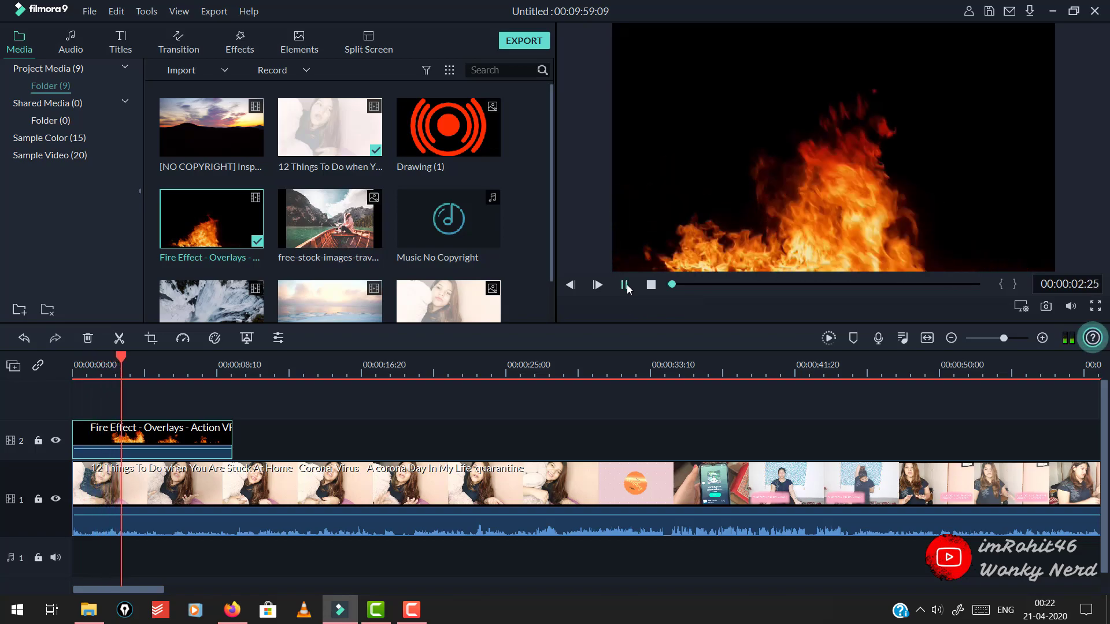
{"action": "left_click", "coordinate": [625, 284]}
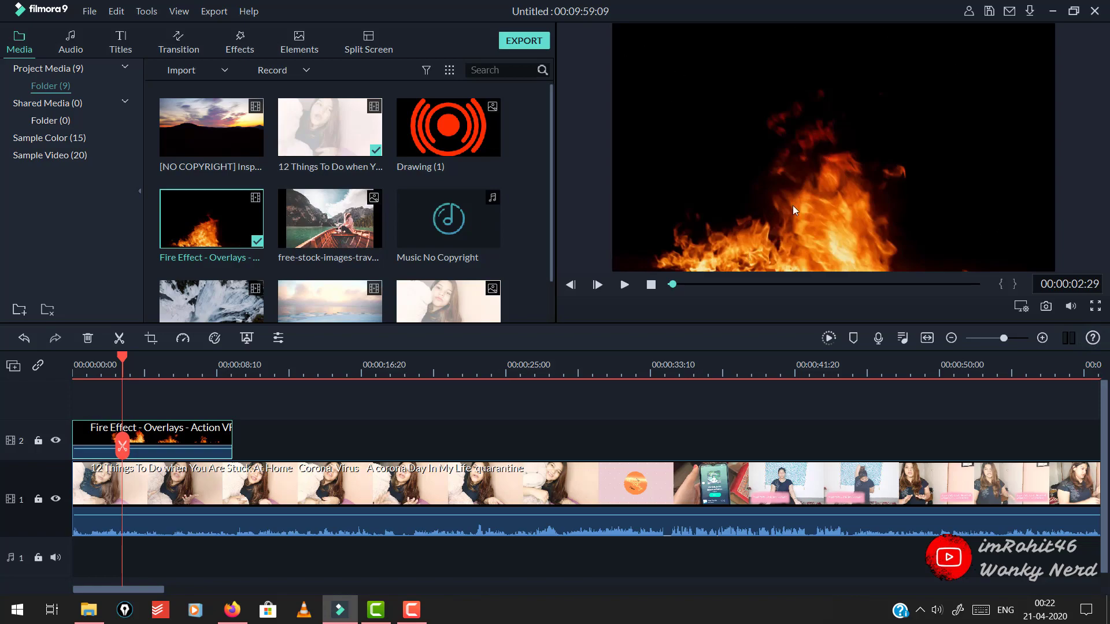
{"action": "left_click_drag", "start_coordinate": [124, 360], "coordinate": [73, 359]}
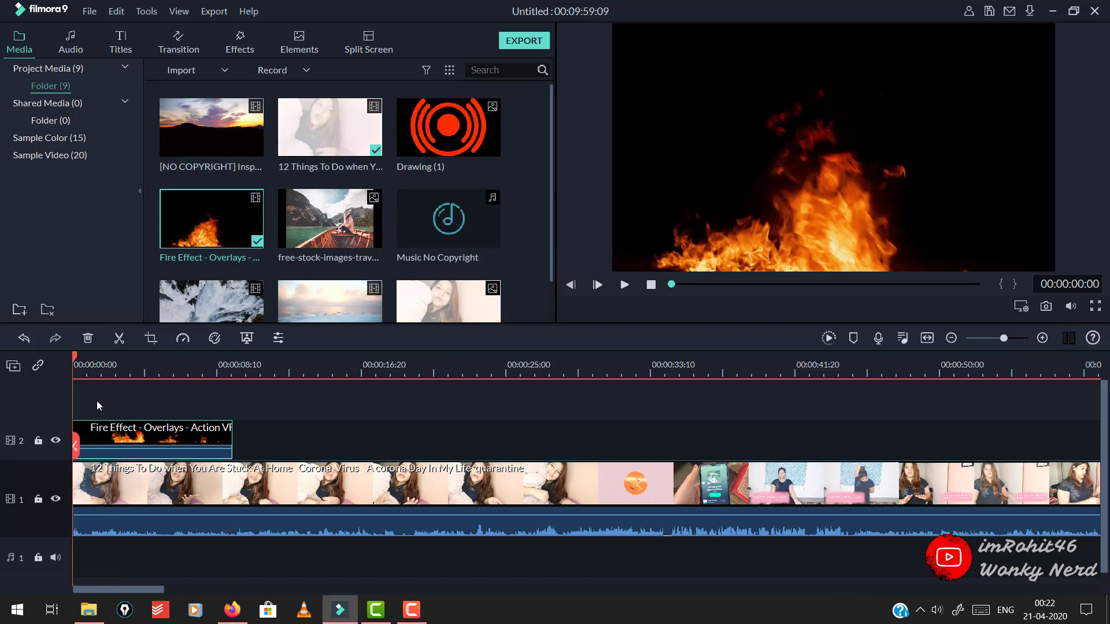
- Open the fire clip's Green Screen settings, and advance the playhead to a frame with flames at 00:00:00:27
{"action": "right_click", "coordinate": [150, 433]}
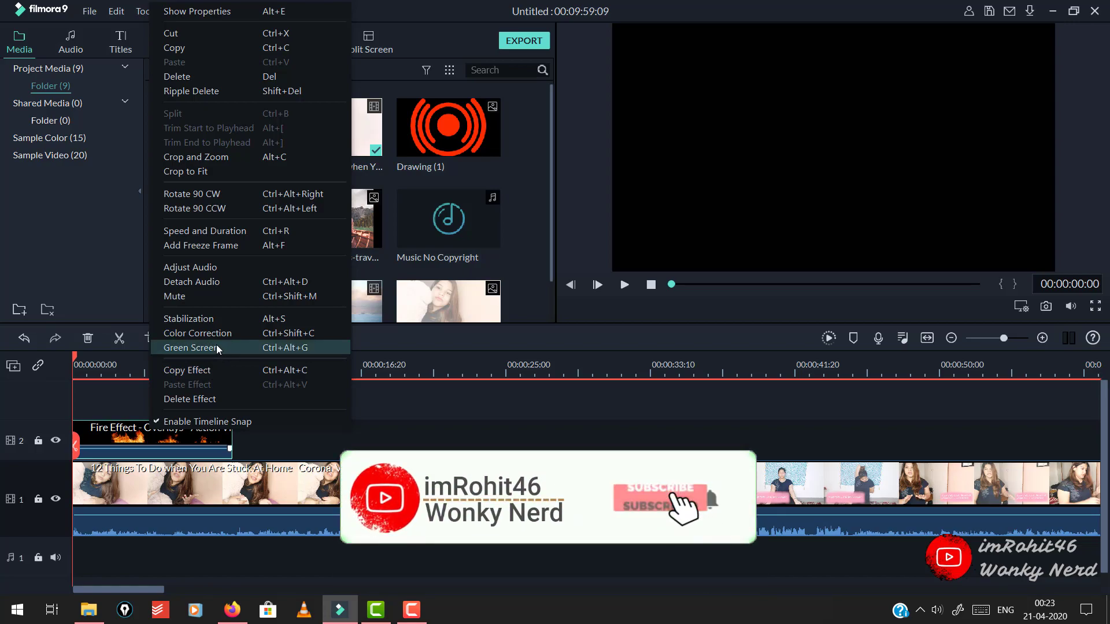
{"action": "left_click", "coordinate": [115, 438]}
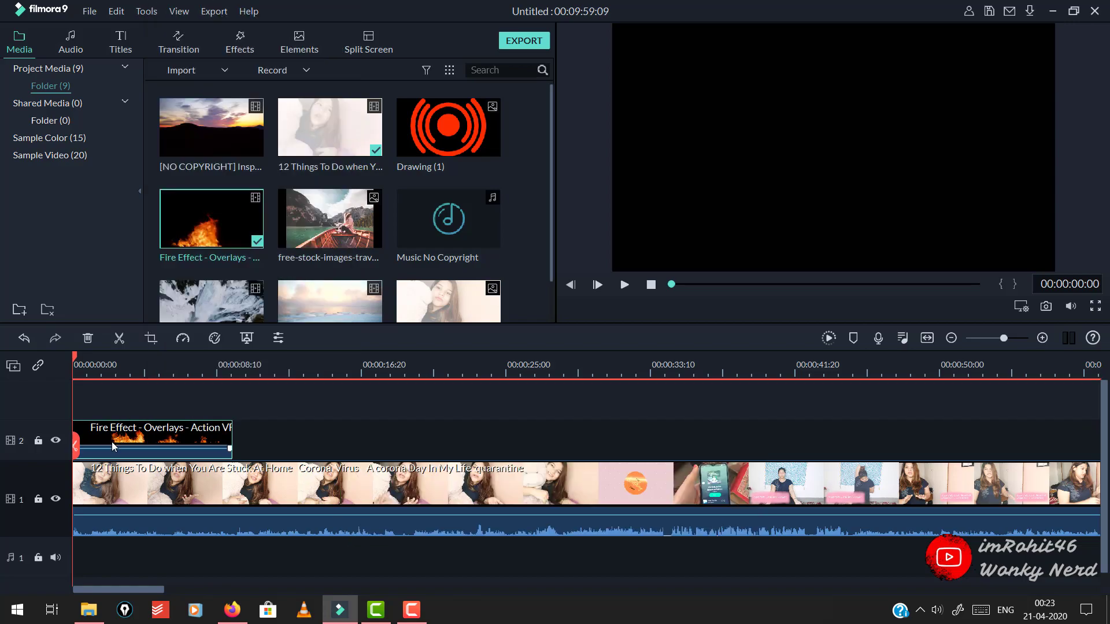
{"action": "right_click", "coordinate": [113, 441]}
{"action": "left_click", "coordinate": [151, 359]}
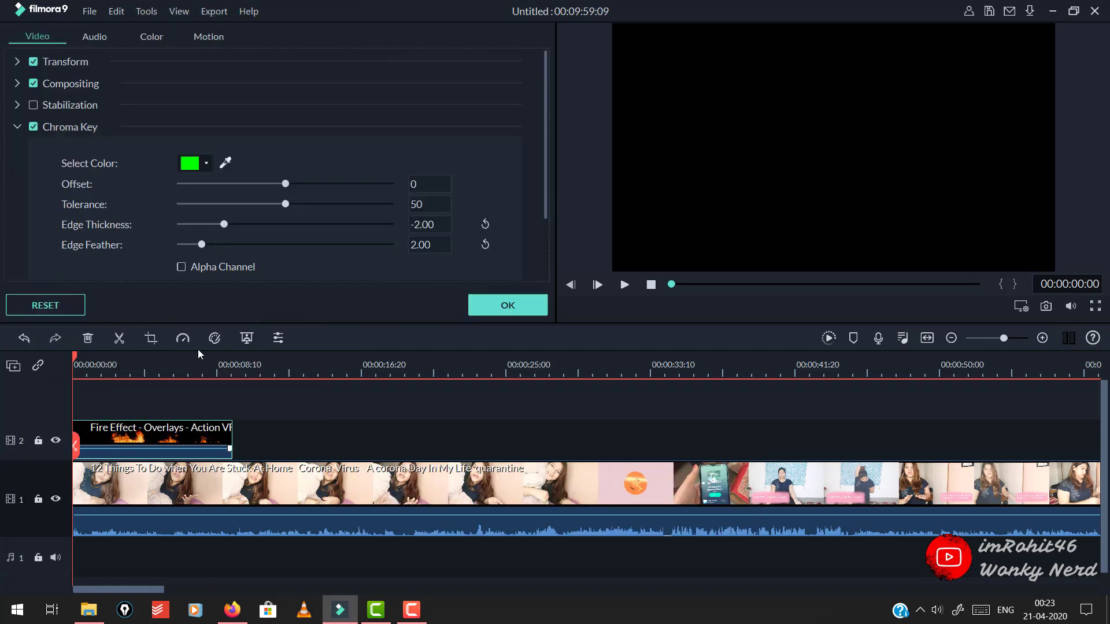
{"action": "left_click", "coordinate": [122, 364]}
{"action": "left_click_drag", "start_coordinate": [123, 364], "coordinate": [74, 364]}
{"action": "left_click", "coordinate": [128, 439]}
{"action": "key", "text": "space"}
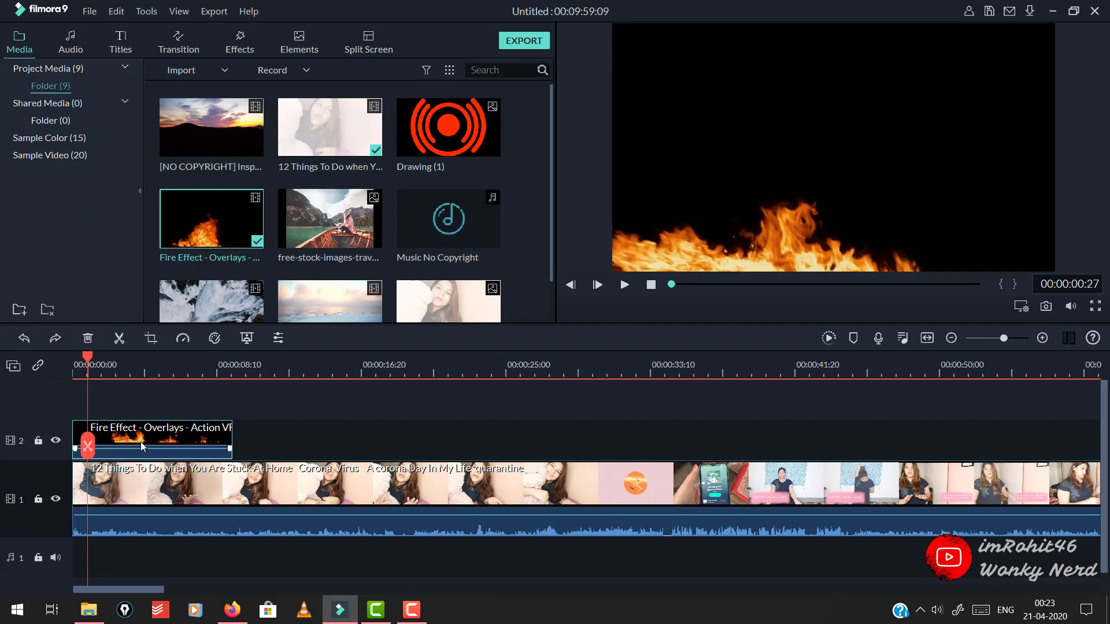
- Key out the fire clip's black background by sampling it from the preview as the Chroma Key color
{"action": "right_click", "coordinate": [148, 445]}
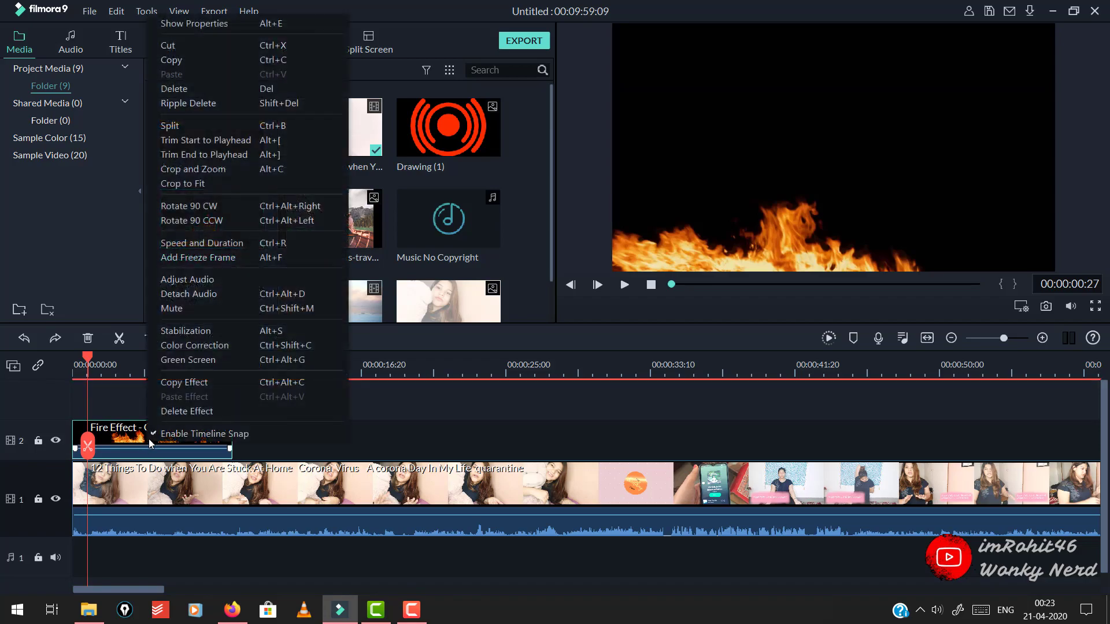
{"action": "left_click", "coordinate": [177, 363]}
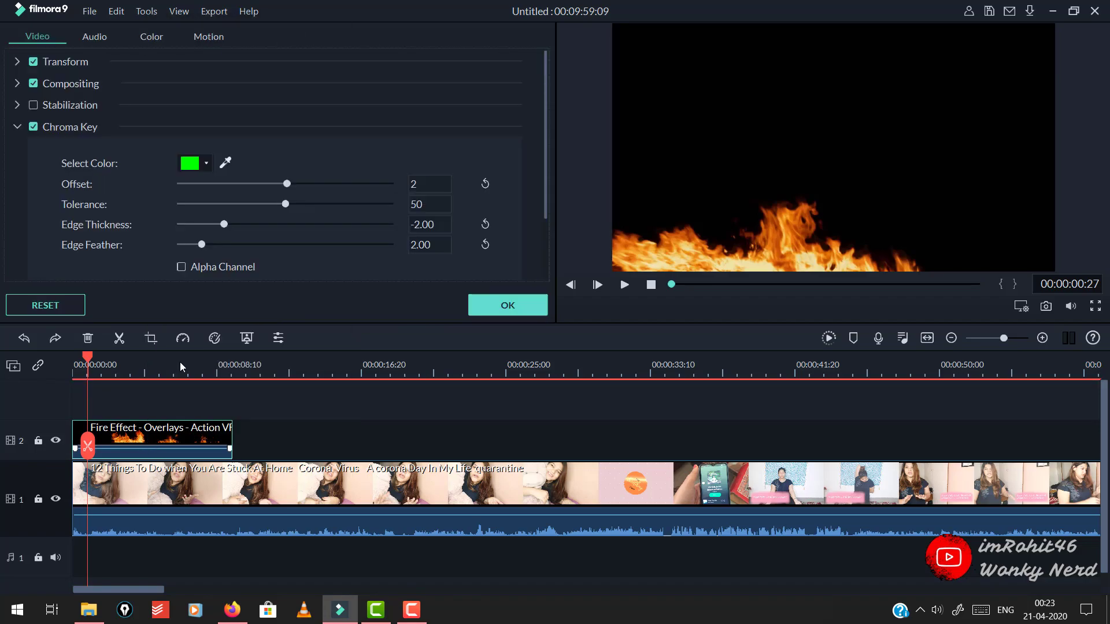
{"action": "left_click", "coordinate": [226, 162]}
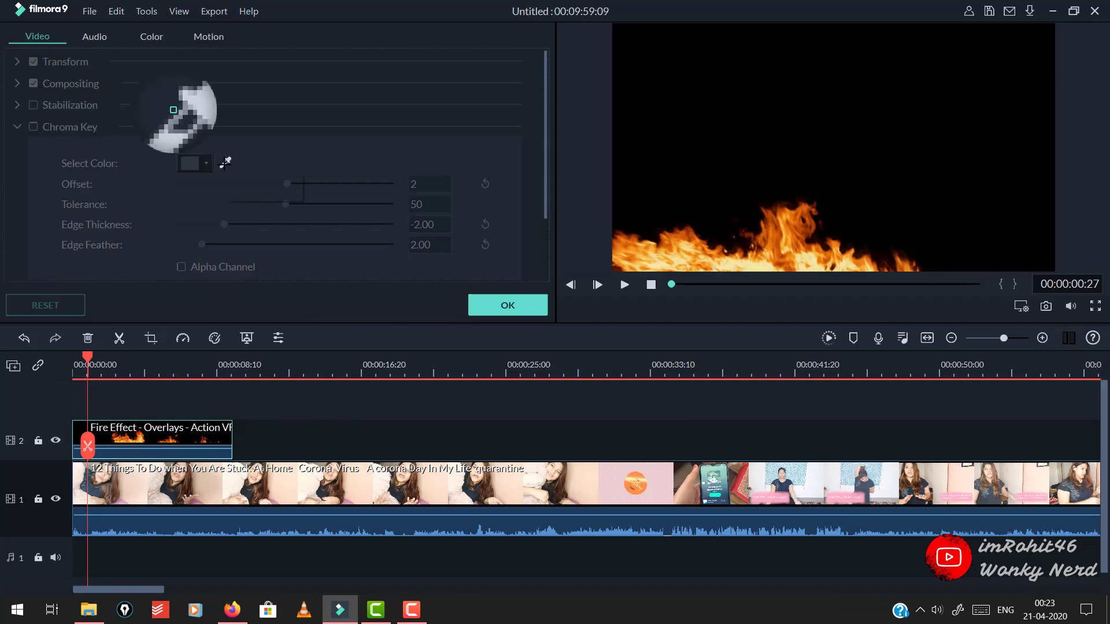
{"action": "left_click", "coordinate": [825, 70]}
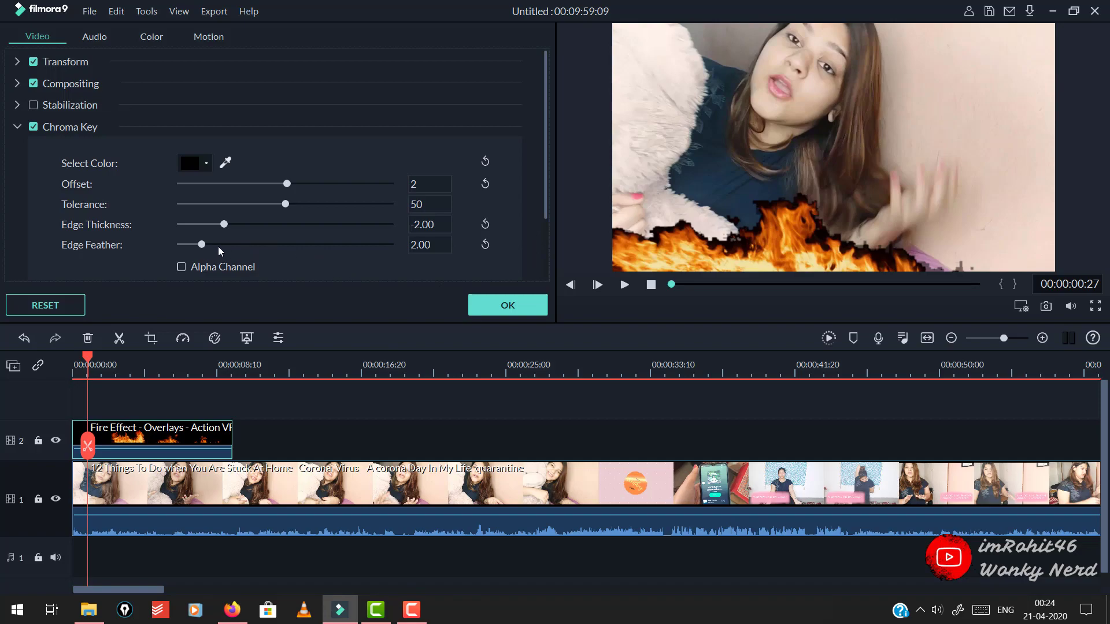
- Set the fire clip's Chroma Key edge feather to 20.00 and edge thickness to -10.00
{"action": "left_click_drag", "start_coordinate": [202, 246], "coordinate": [451, 239]}
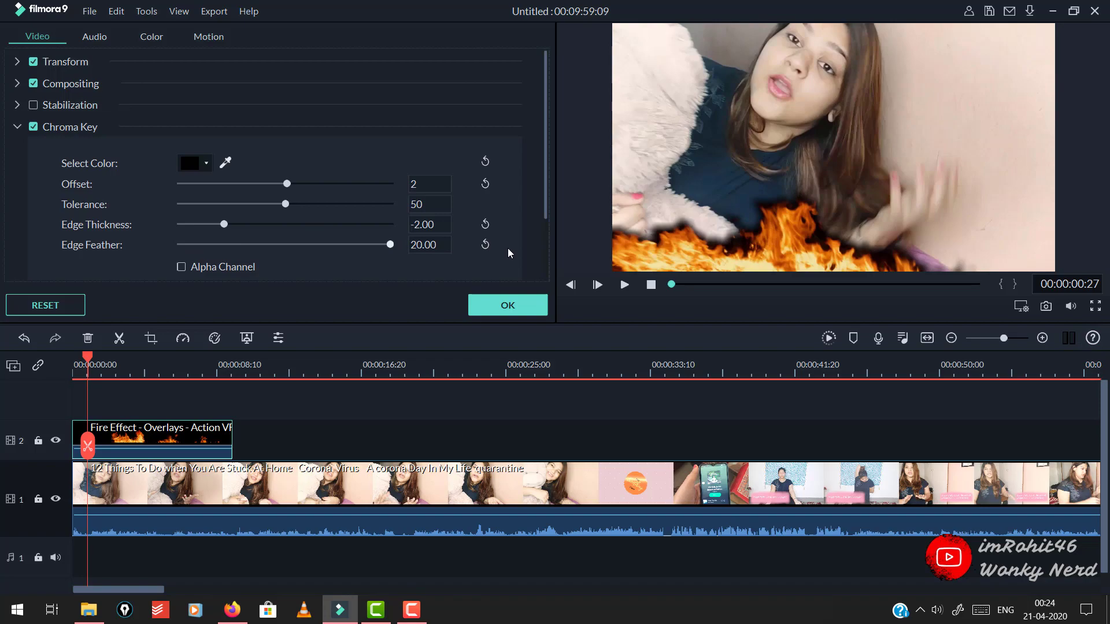
{"action": "left_click_drag", "start_coordinate": [225, 225], "coordinate": [223, 224]}
{"action": "left_click_drag", "start_coordinate": [160, 236], "coordinate": [119, 238]}
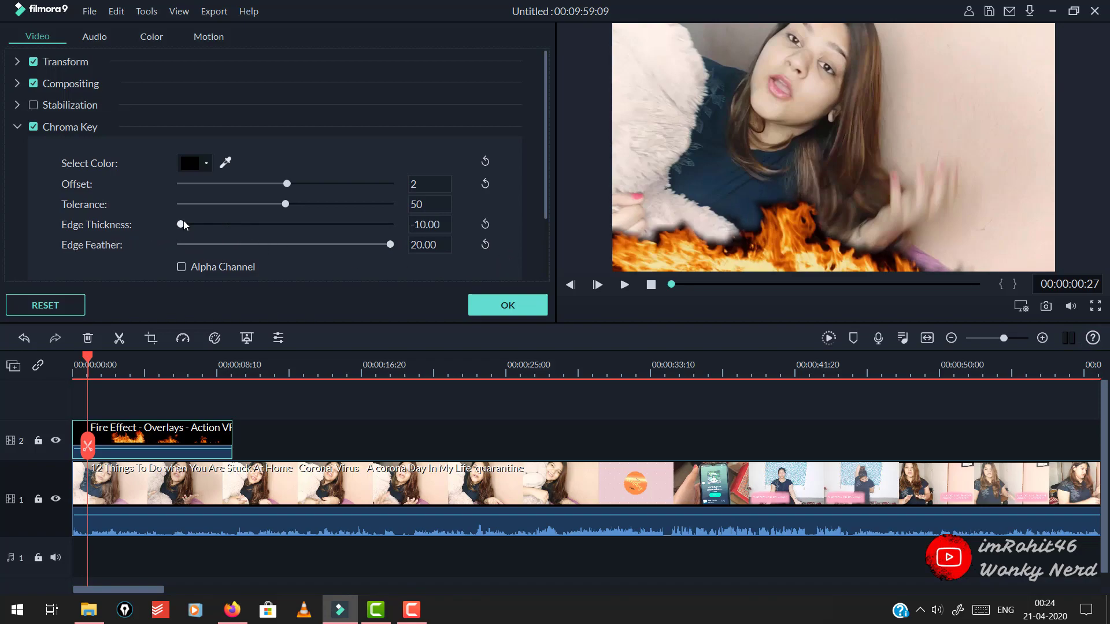
- Adjust the Chroma Key tolerance, reset the offset to its default, and apply the fire clip's settings
{"action": "left_click_drag", "start_coordinate": [282, 204], "coordinate": [393, 207]}
{"action": "left_click", "coordinate": [484, 185]}
{"action": "left_click", "coordinate": [508, 305]}
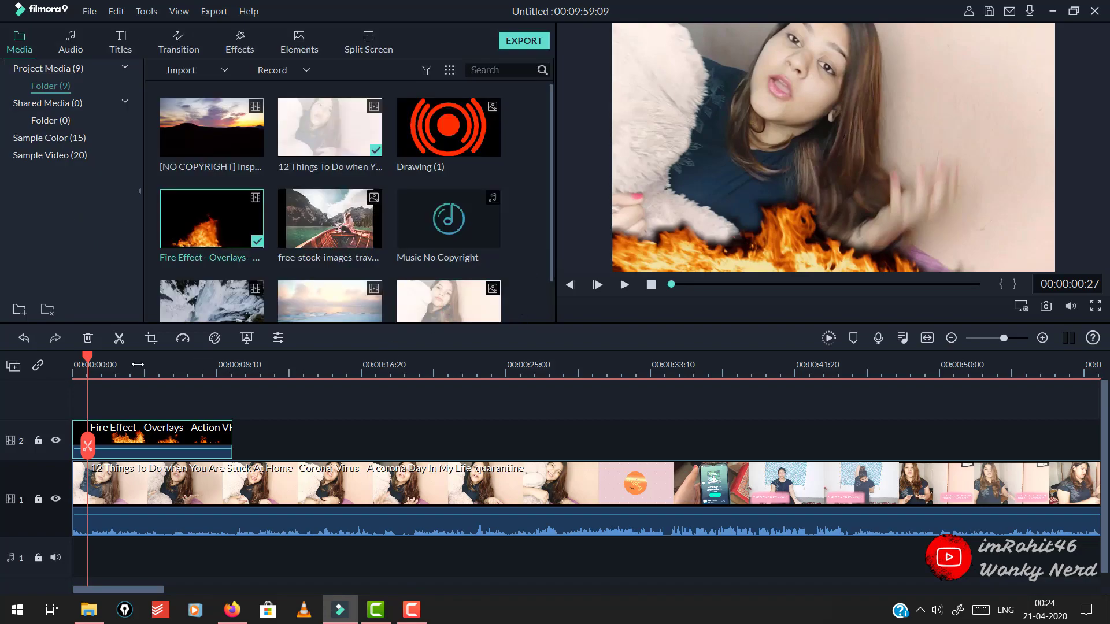
- Play the keyed fire overlay from the start of the timeline and replay it to check the composite
{"action": "left_click_drag", "start_coordinate": [87, 357], "coordinate": [63, 360]}
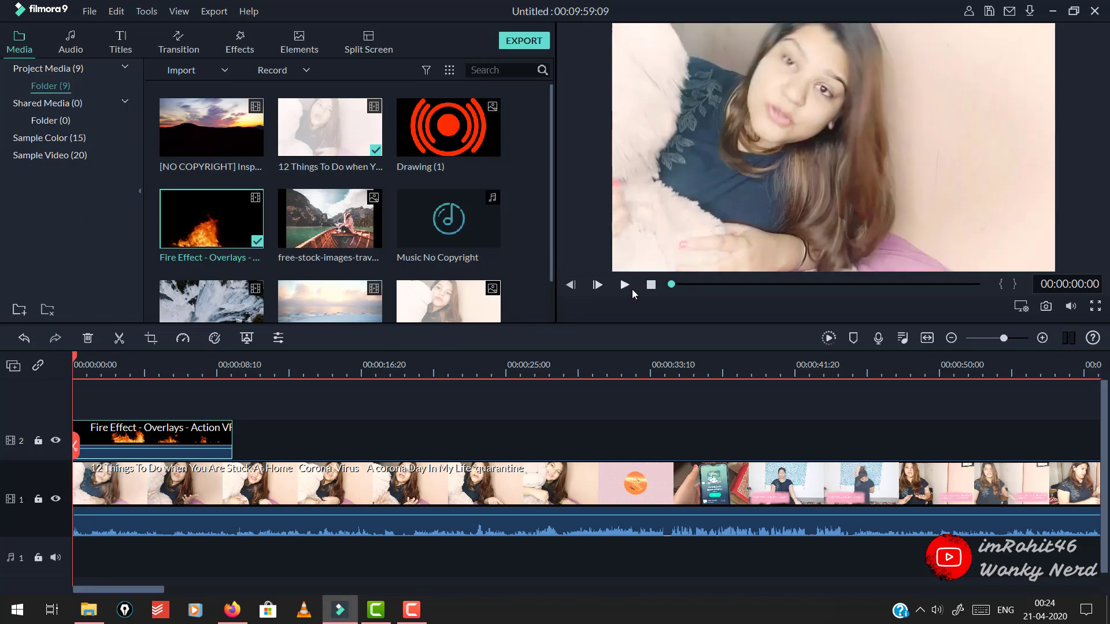
{"action": "left_click", "coordinate": [624, 285]}
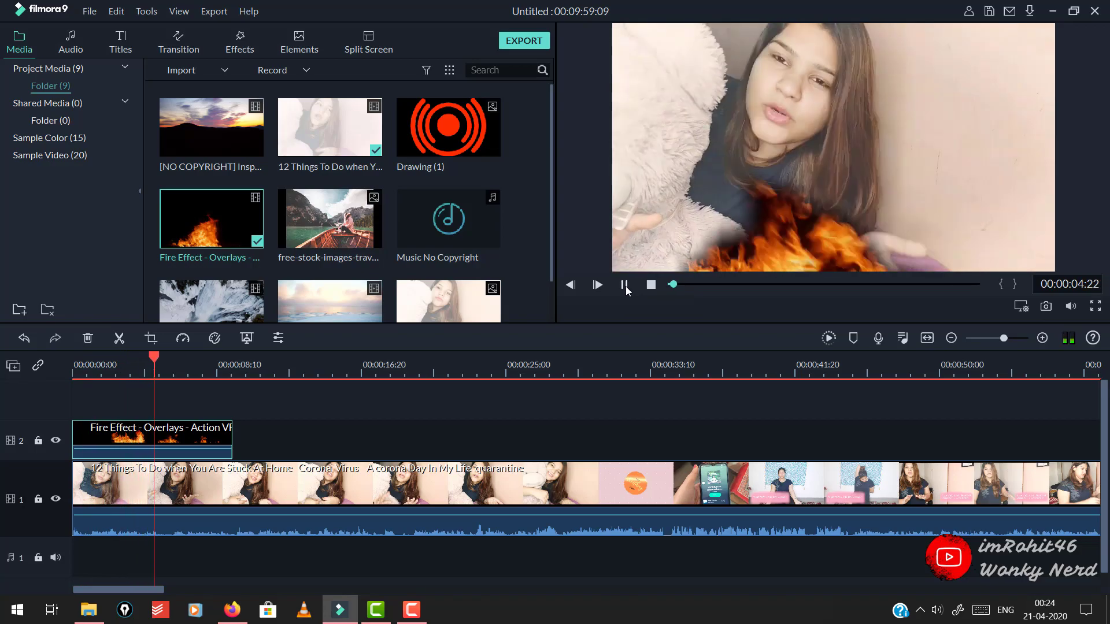
{"action": "key", "text": "space"}
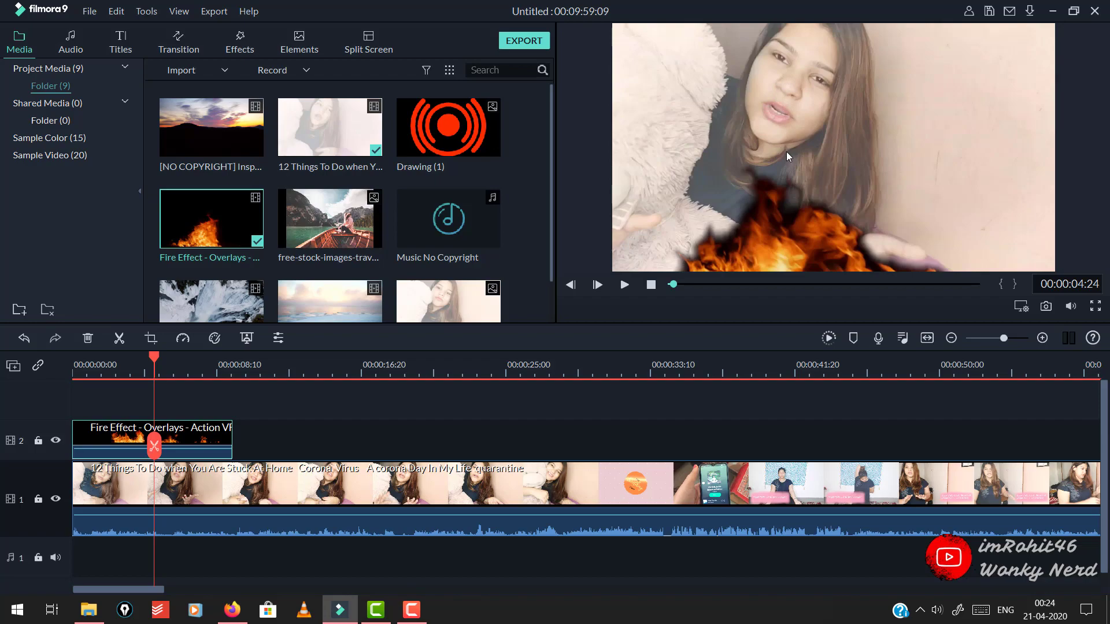
{"action": "left_click", "coordinate": [625, 286]}
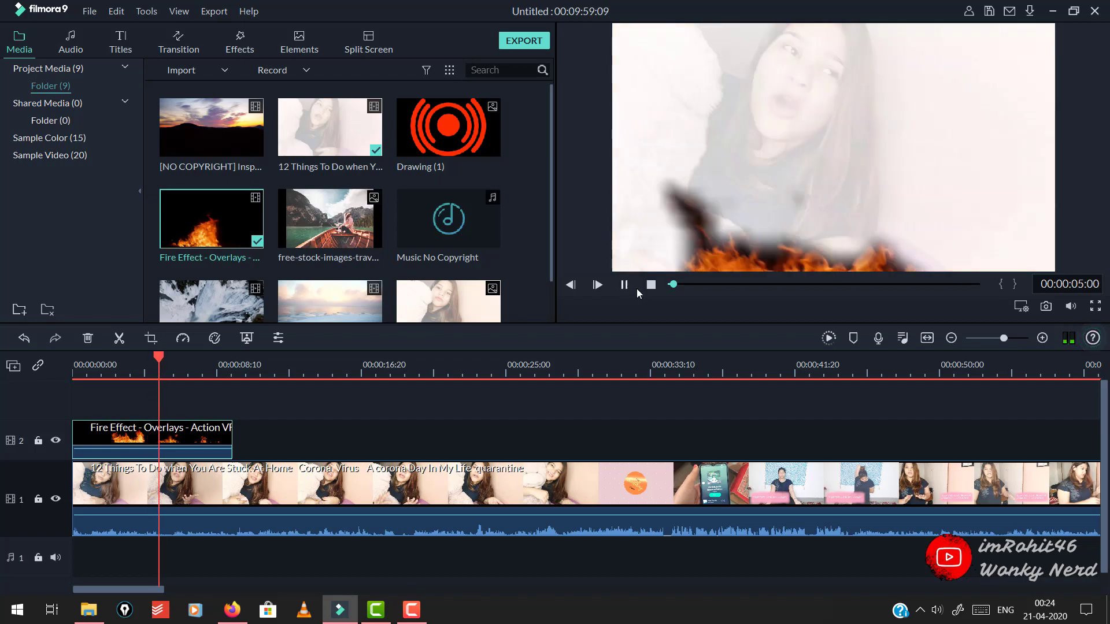
{"action": "left_click", "coordinate": [154, 364]}
{"action": "left_click_drag", "start_coordinate": [154, 357], "coordinate": [64, 369]}
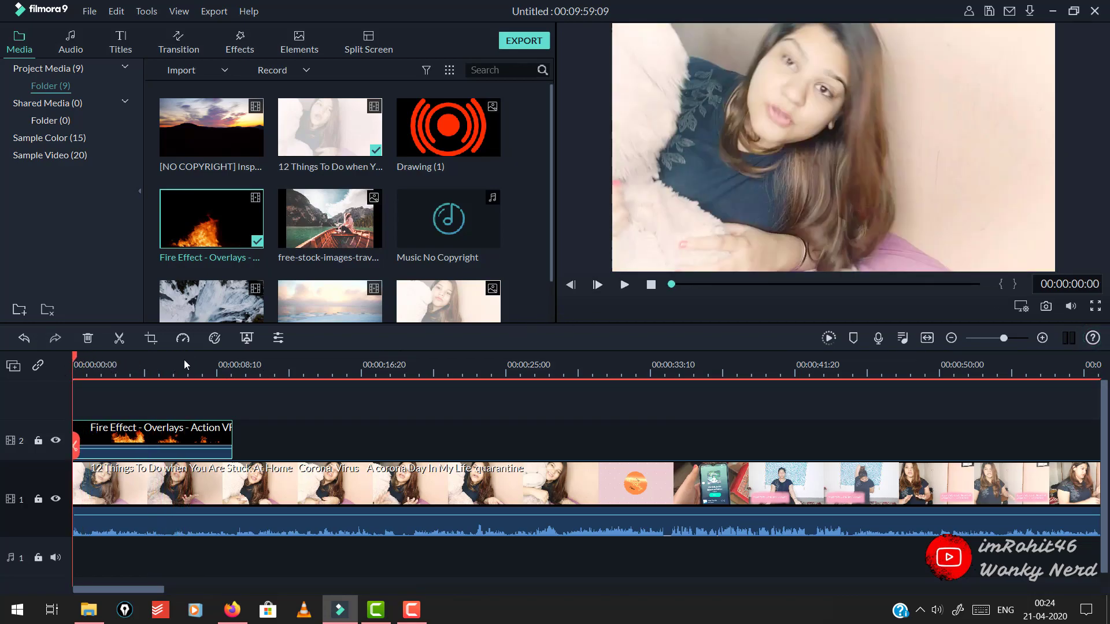
{"action": "left_click", "coordinate": [624, 285]}
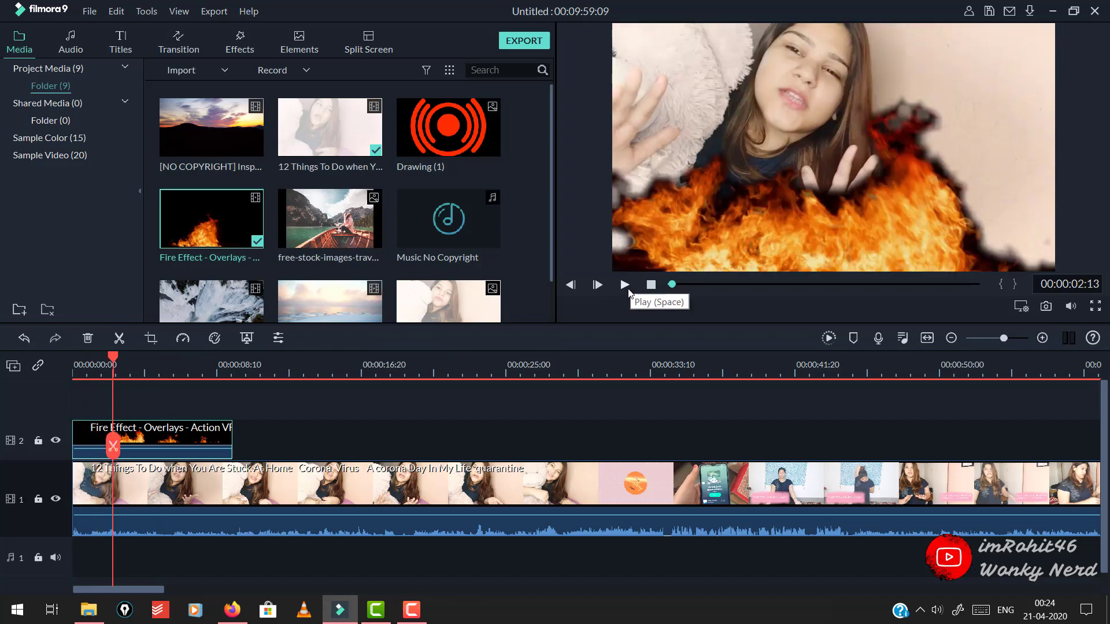